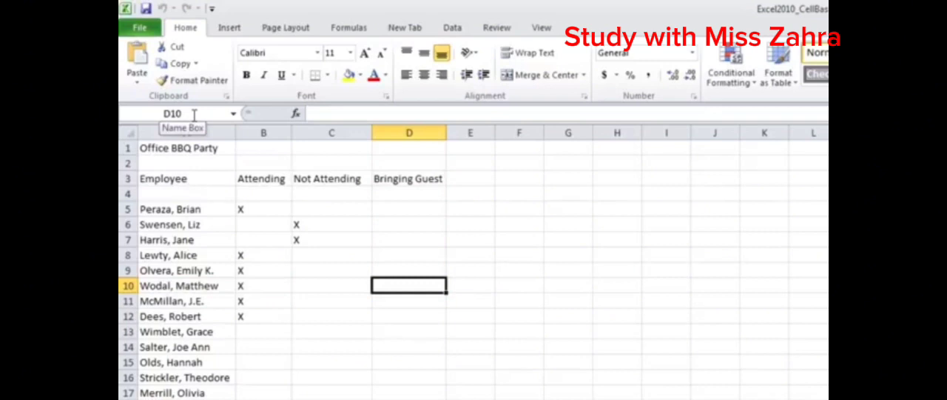
- Select cell C5, extend the selection to C5:C13, and enter the range reference A1:A5 as the cell address
click(324, 212)
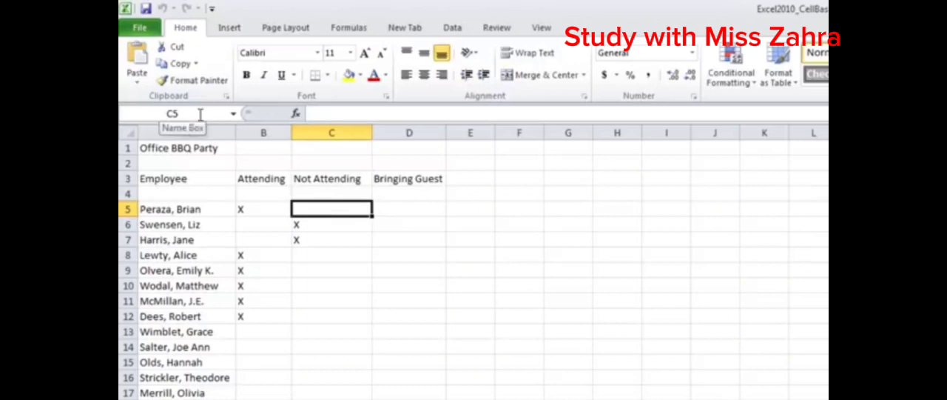
drag(353, 210, 354, 323)
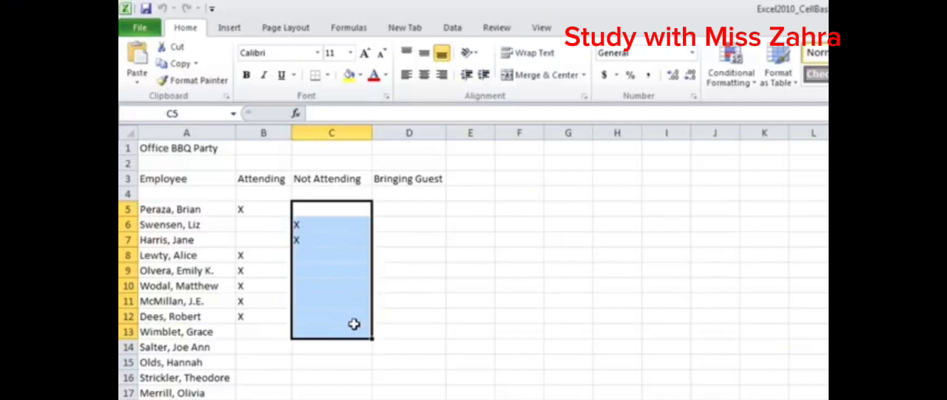
click(200, 114)
text(A1:A5)
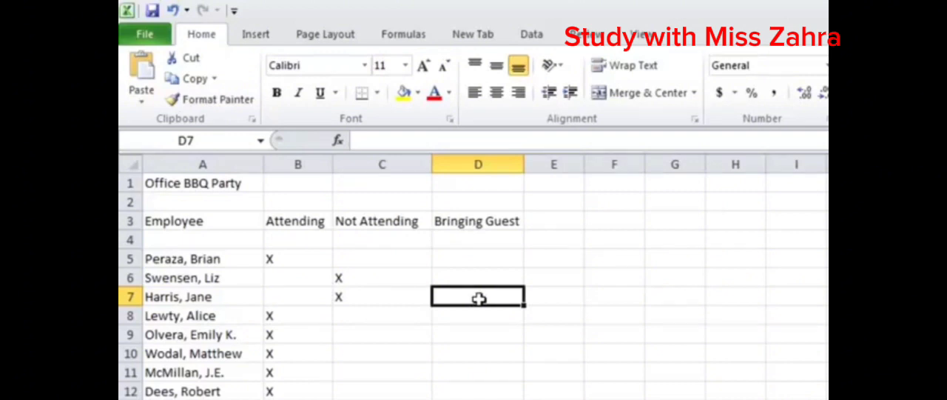
- Select cell E9 and move the active cell three rows up and three columns across from it
click(545, 342)
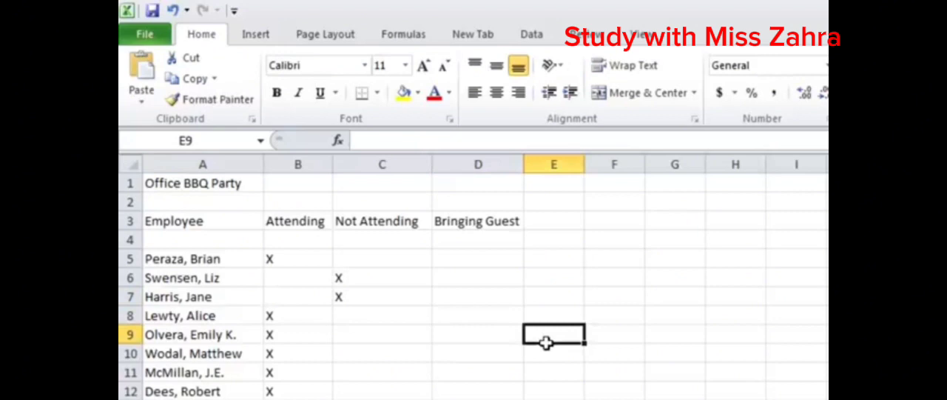
key(Up)
key(Up)
key(Up)
key(Right)
key(Right)
key(Right)
- Select cell D6 and extend the selection to the range D6:E14
click(478, 278)
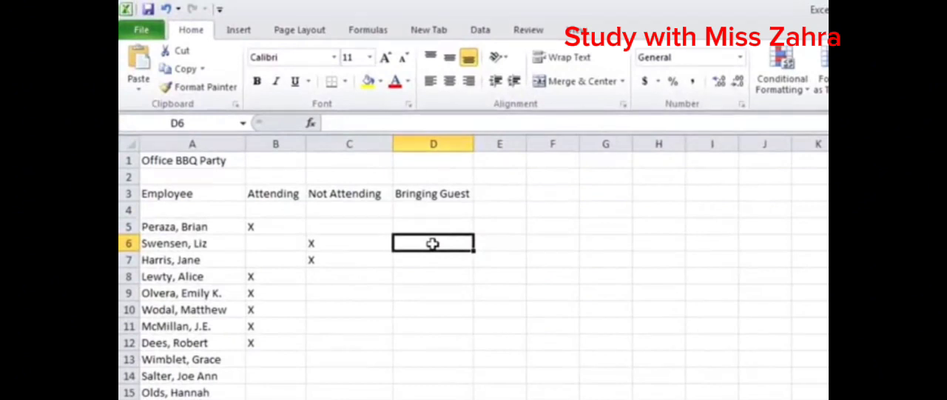
drag(433, 244, 487, 373)
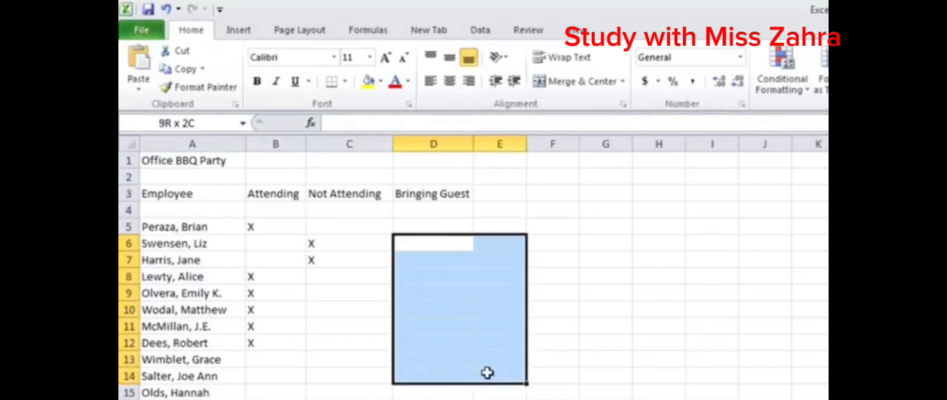
drag(487, 372, 487, 372)
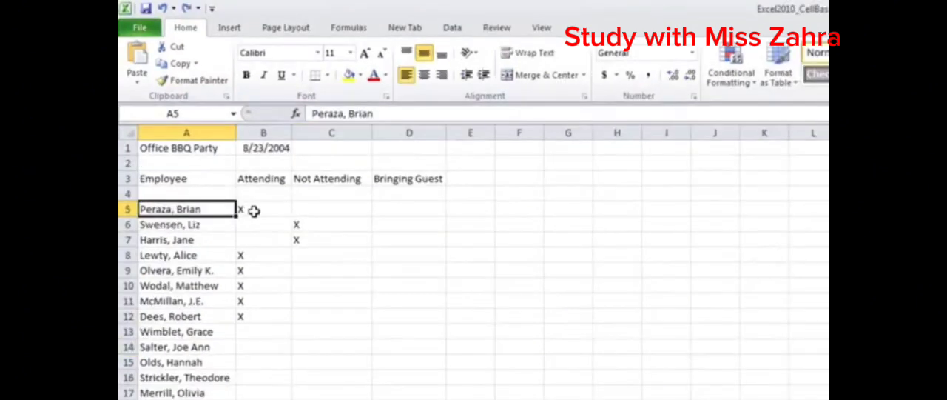
- Examine the contents of text cells such as B5, C3, A10 and B8 and of the date cell B1
click(255, 210)
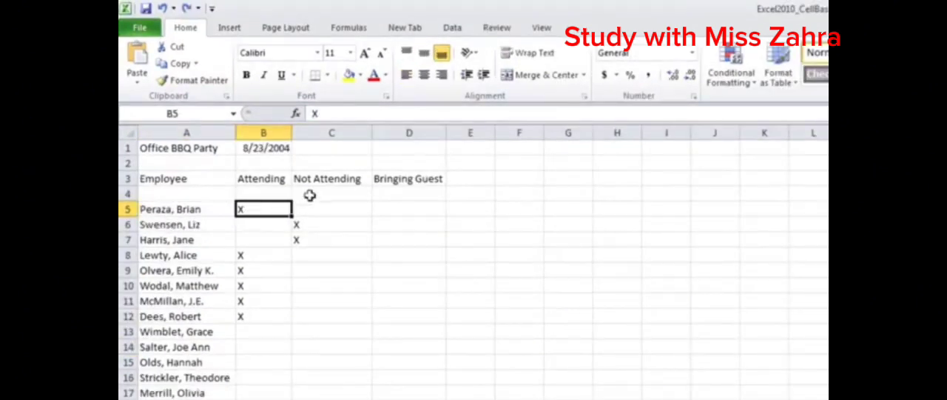
click(326, 180)
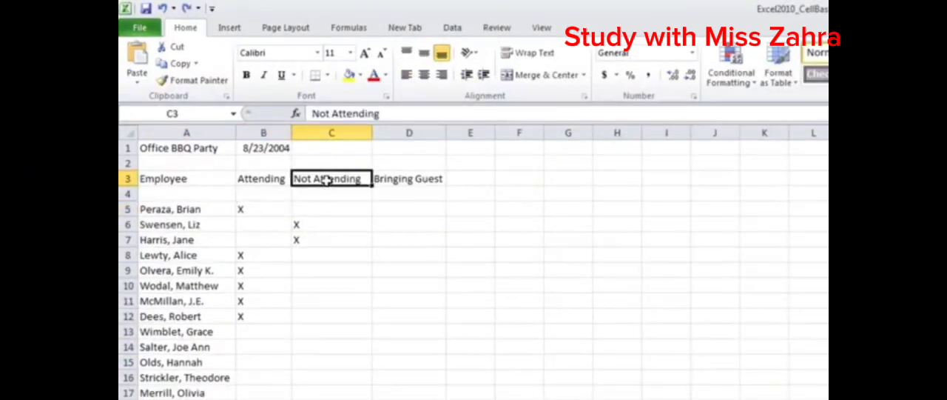
click(262, 147)
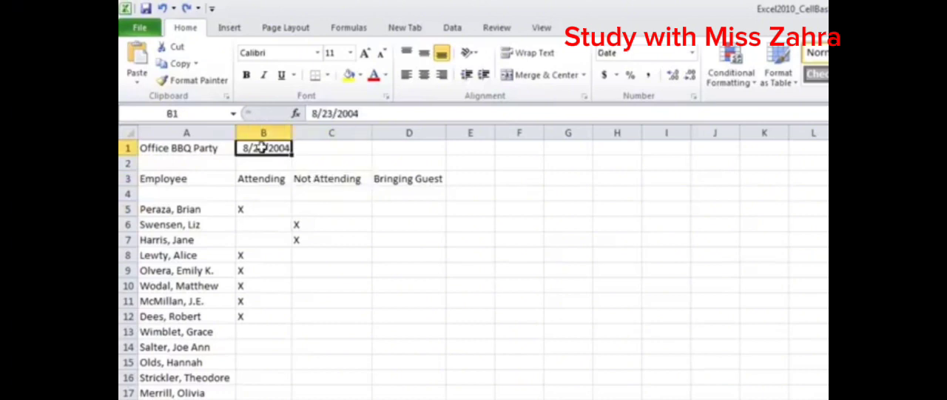
click(248, 316)
click(211, 290)
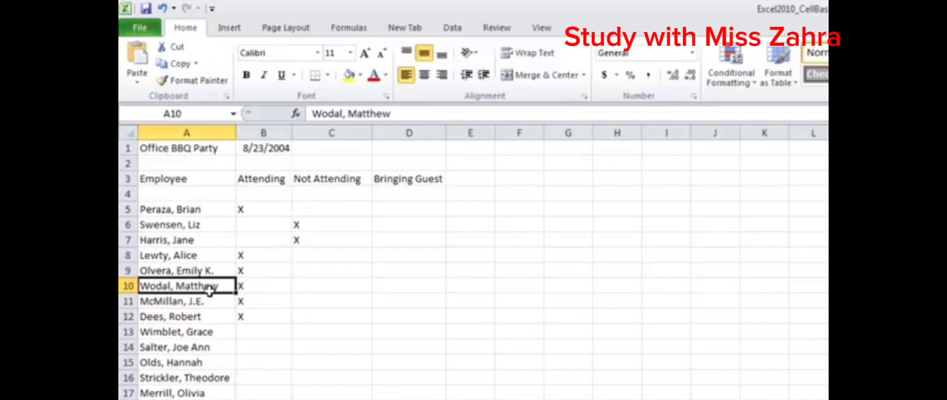
click(267, 147)
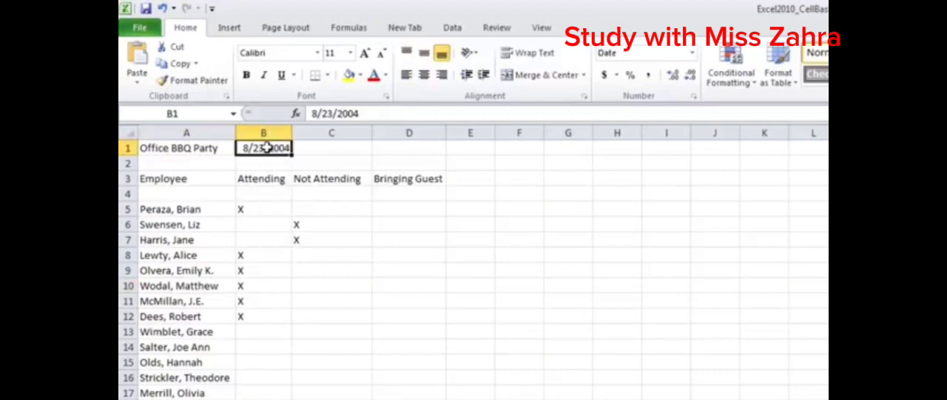
click(252, 258)
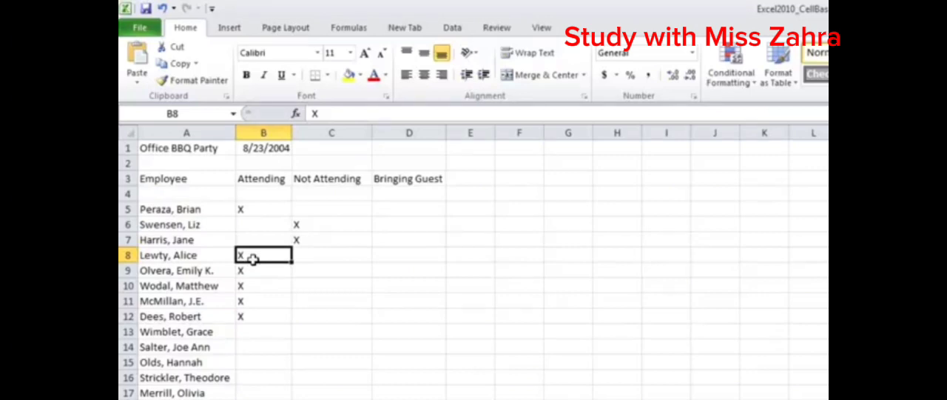
click(180, 283)
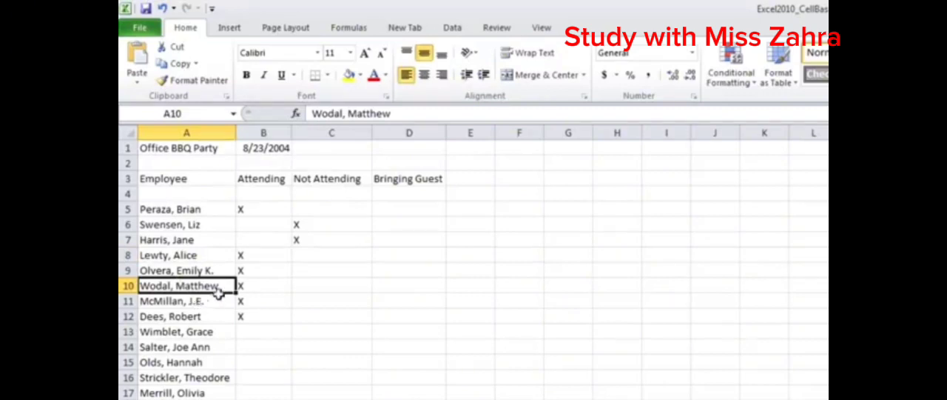
click(283, 149)
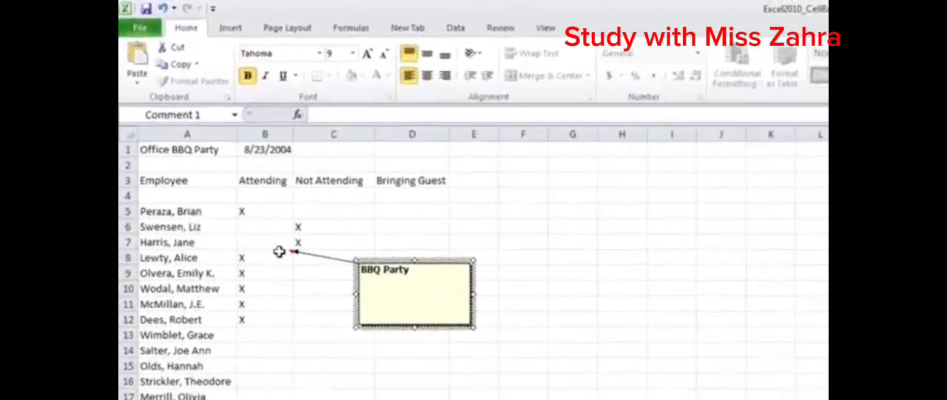
- Finish the "BBQ Party" comment on cell B8 and bring up the comment from its marker
click(281, 241)
mouse_move(294, 256)
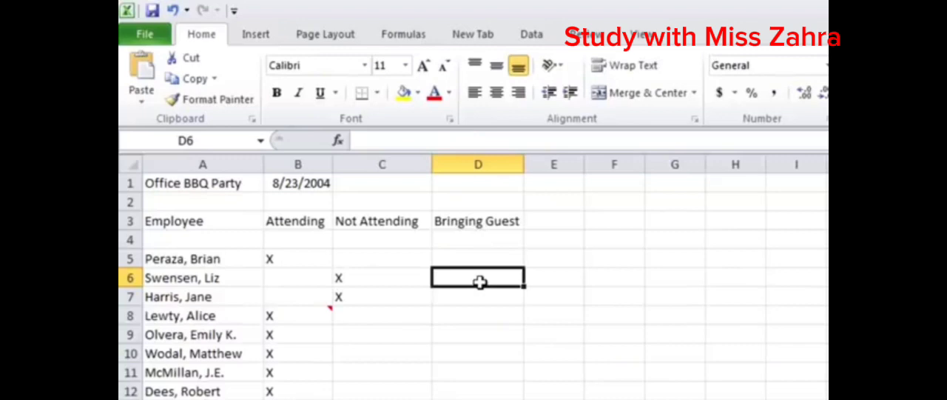
- Enter 3 in cell D6 under Bringing Guest and replace the value with 15
text(3)
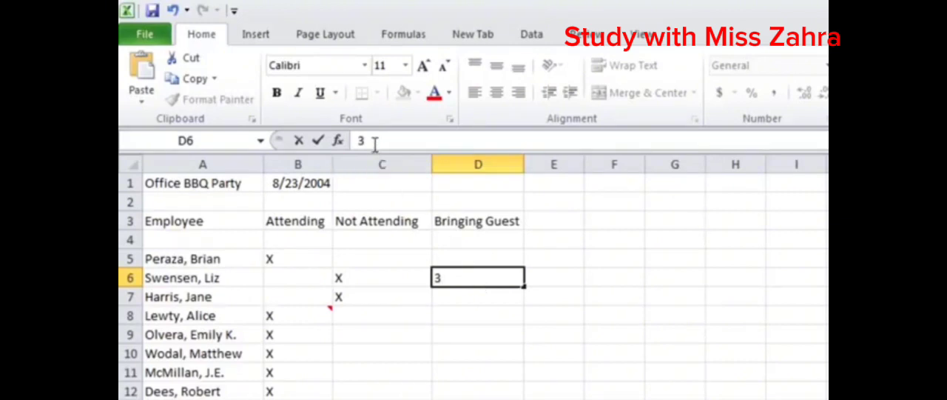
click(459, 295)
click(461, 277)
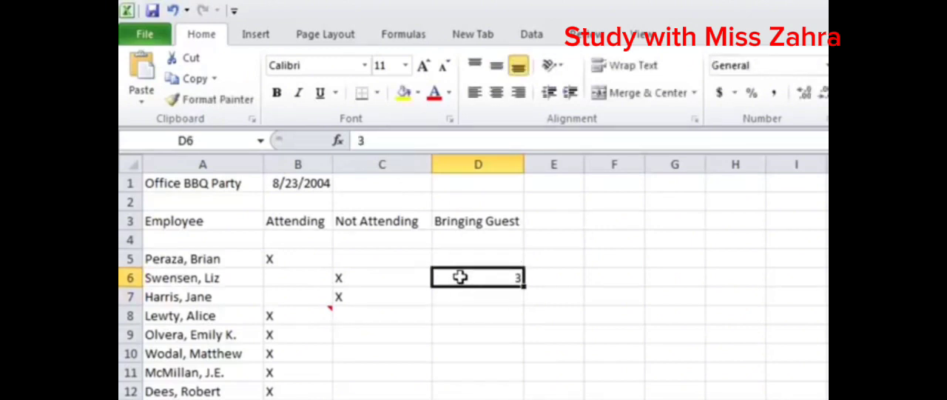
drag(383, 138, 353, 140)
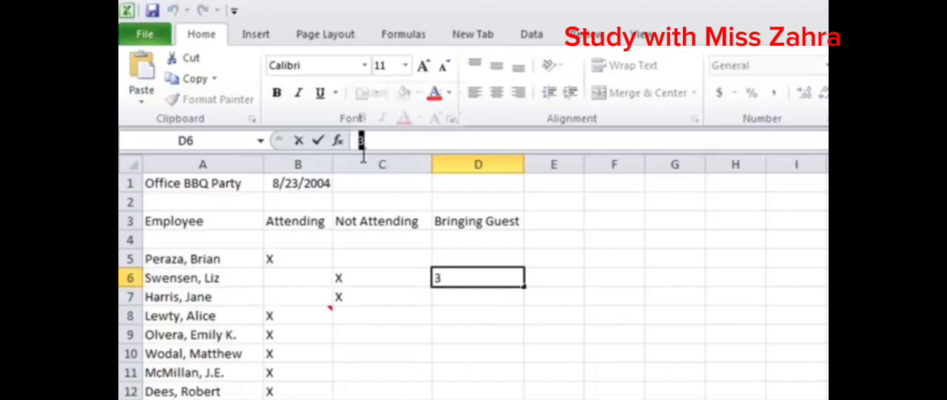
text(15)
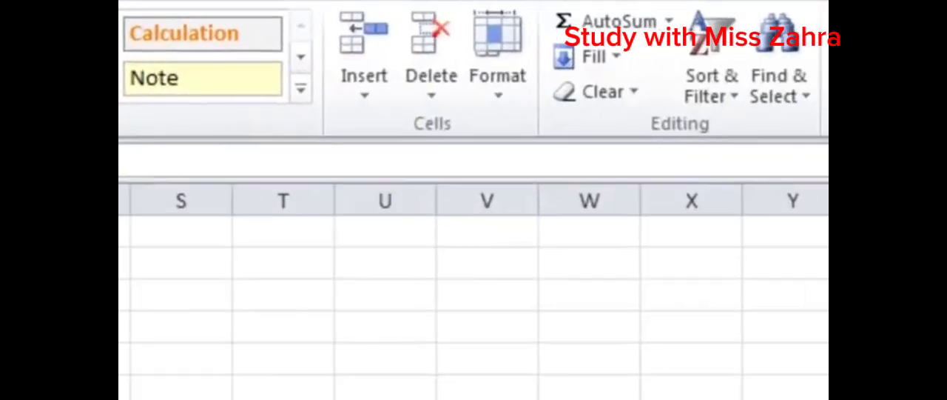
- Clear the contents of cell A13 in the employee list and select cell D6
click(633, 92)
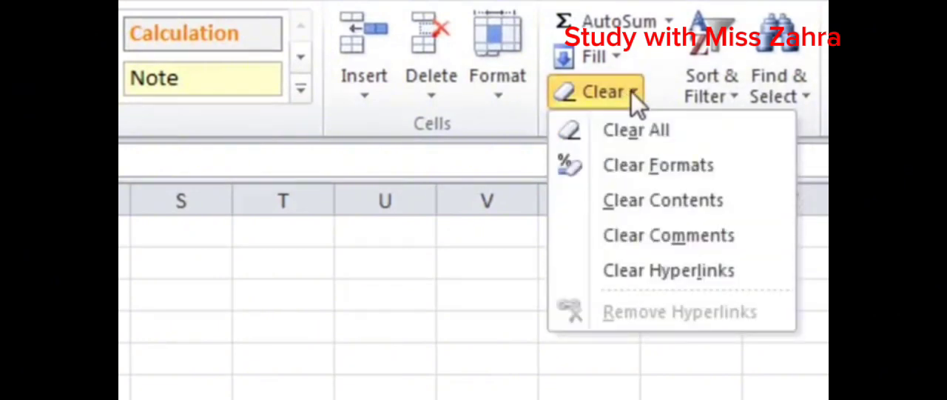
click(673, 200)
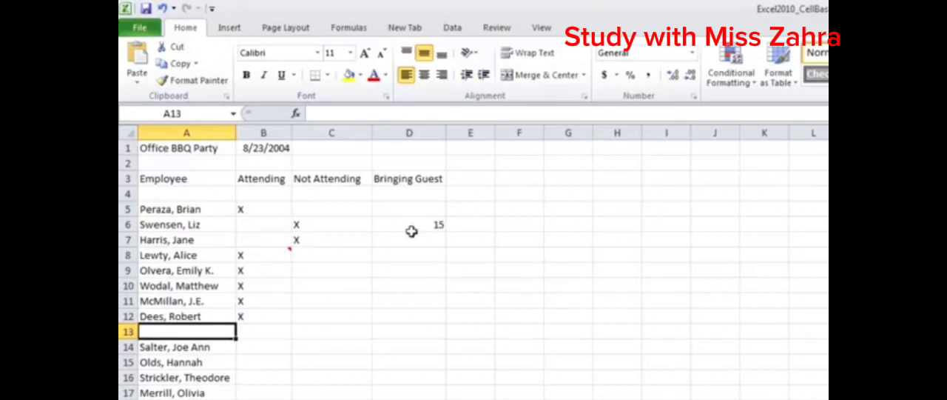
click(435, 226)
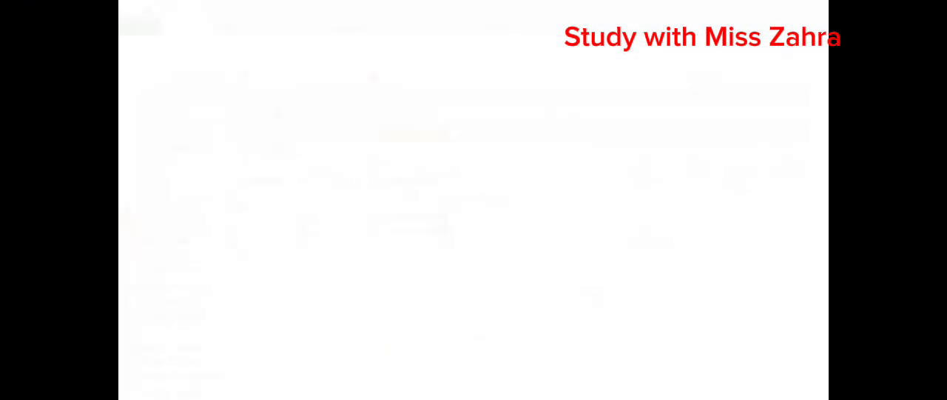
drag(200, 270, 253, 295)
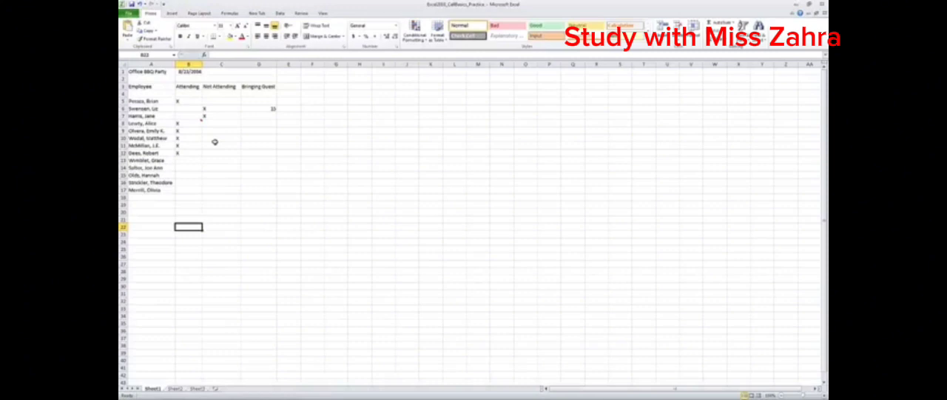
- Delete the header cells B3:D3, shifting the cells below them up
drag(180, 86, 220, 88)
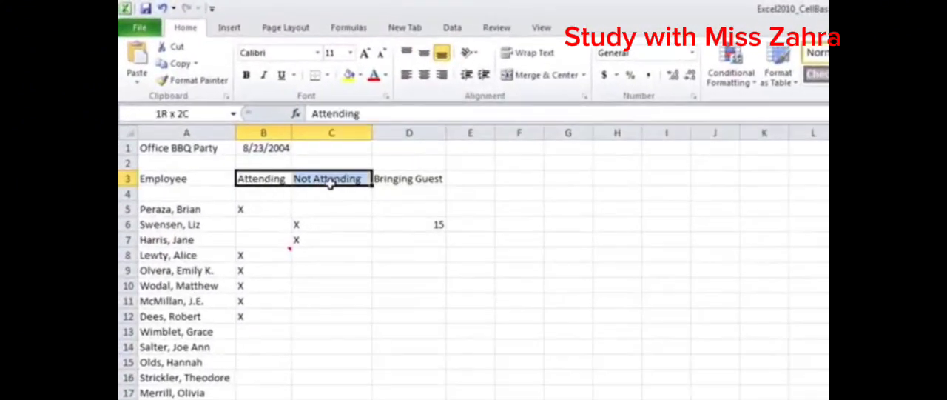
drag(330, 183, 432, 175)
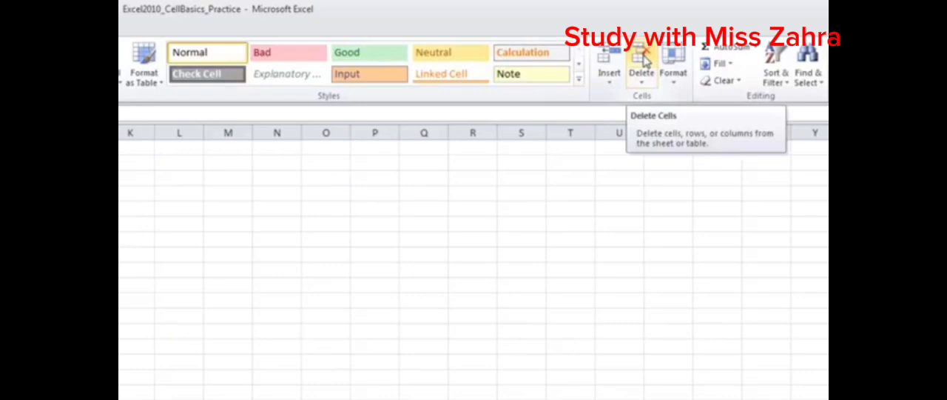
click(646, 62)
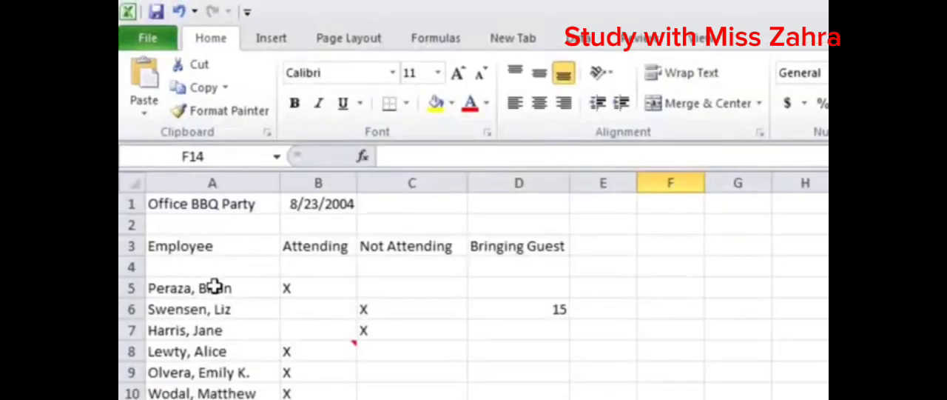
- Copy the range A5:C7 and paste it starting at cell C15
drag(213, 287, 384, 323)
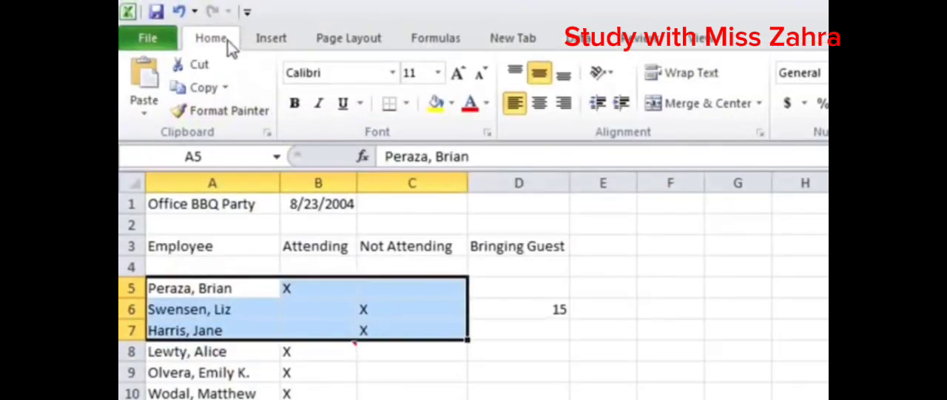
click(209, 89)
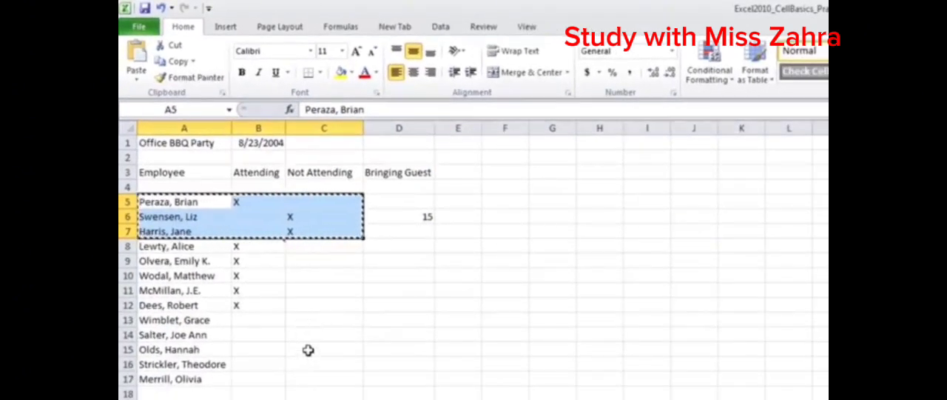
click(308, 348)
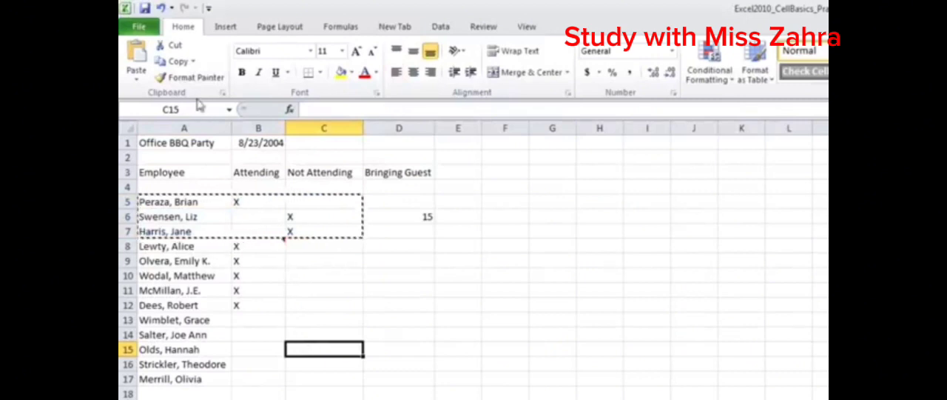
click(136, 66)
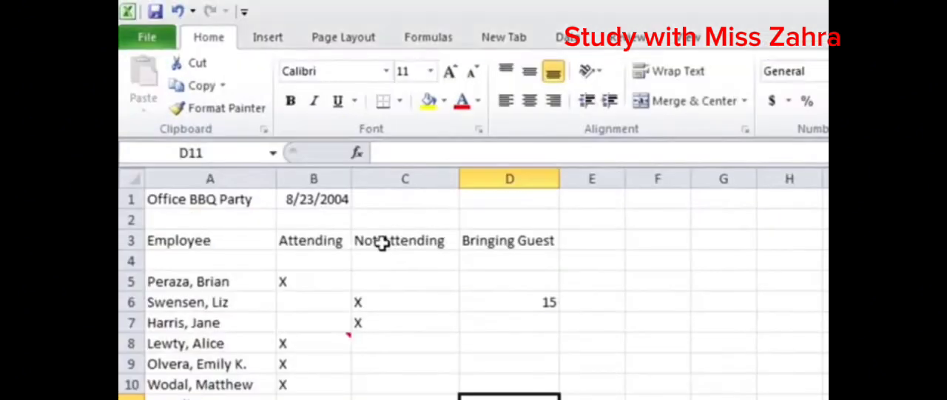
- Move the Attending, Not Attending and Bringing Guest headings from B3:D3 to the range starting at E3
drag(290, 243, 511, 242)
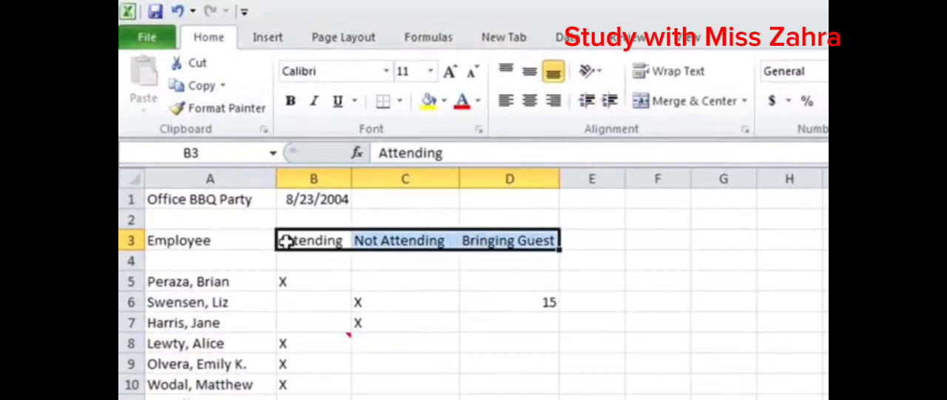
click(191, 65)
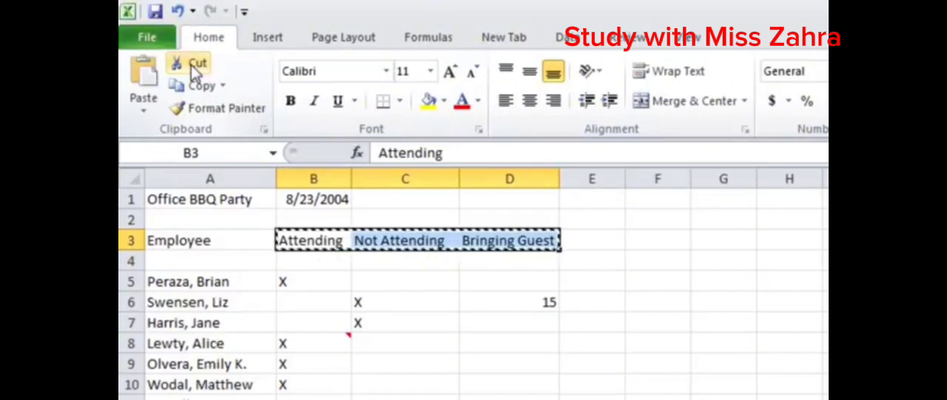
click(597, 241)
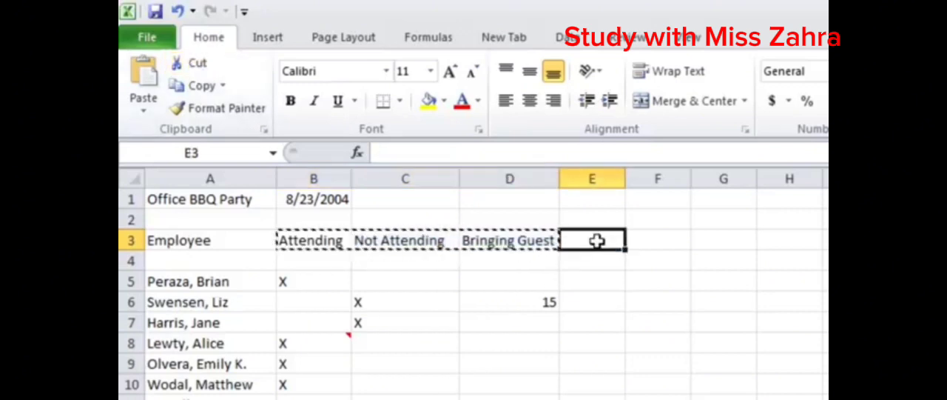
click(145, 102)
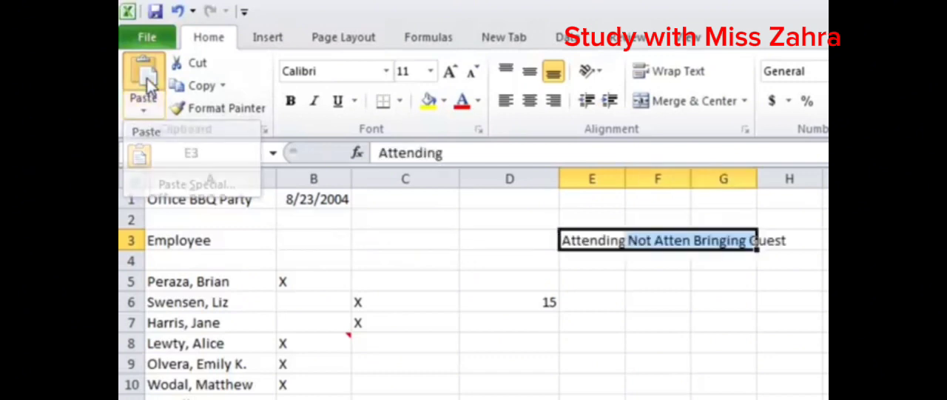
click(145, 81)
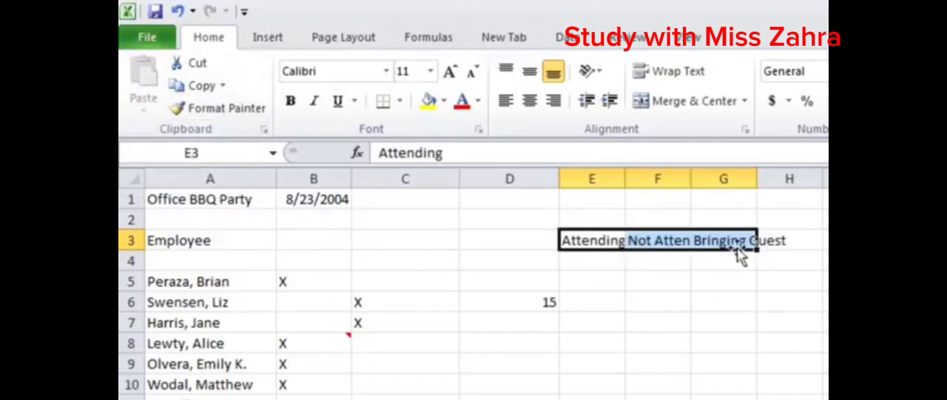
click(729, 241)
click(734, 265)
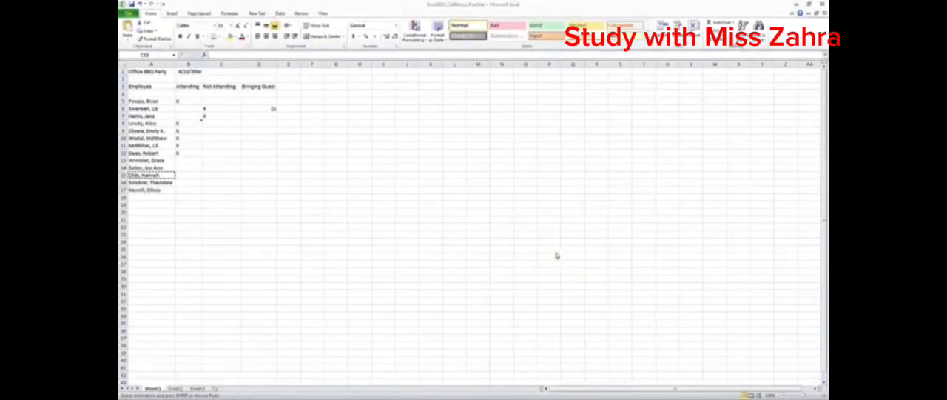
- Display the additional paste options for the copied content of cell A15
click(292, 183)
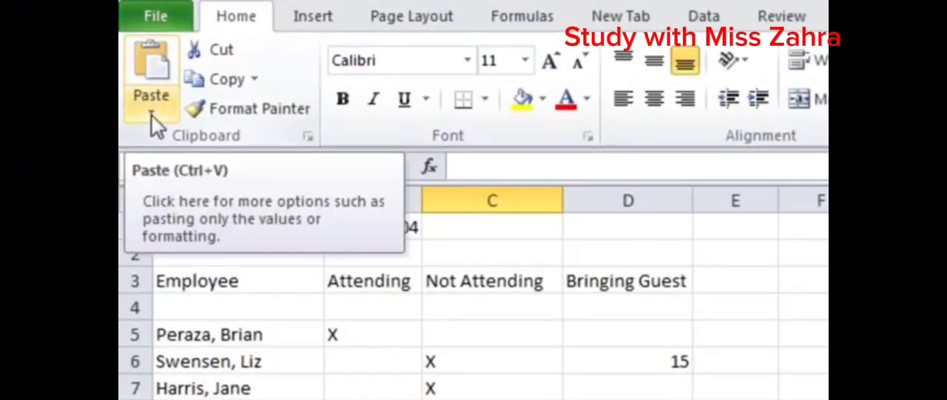
click(151, 117)
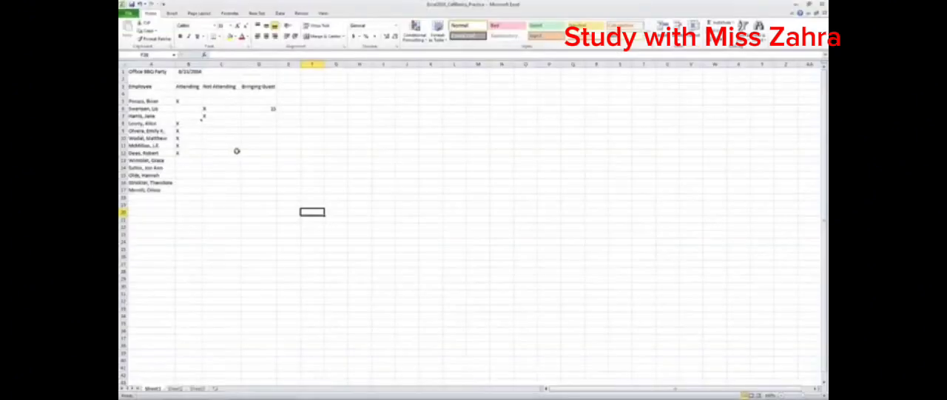
- Select the attendance marks in B8:B12 and display the editing commands available for that range
mouse_move(230, 69)
drag(231, 69, 282, 109)
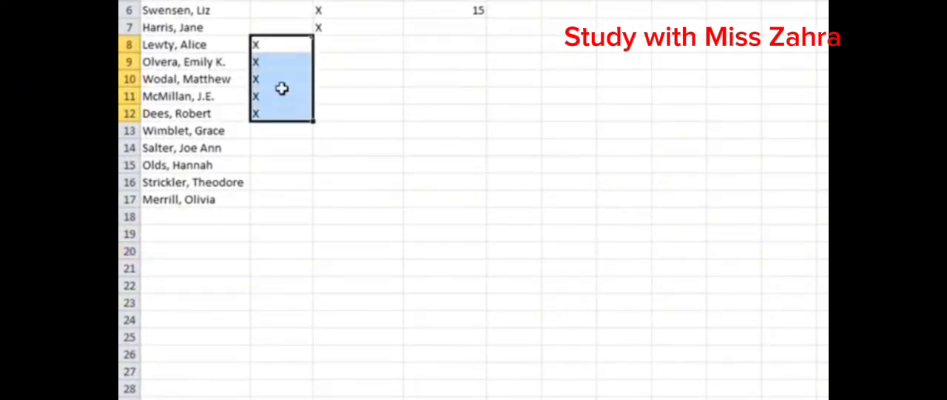
right_click(283, 47)
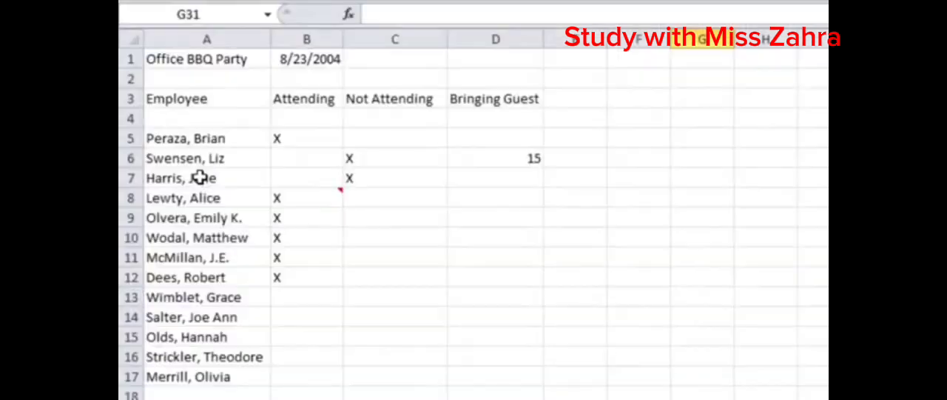
- Select the employee names in A7:A11 and move them to the range D10:D14
click(195, 177)
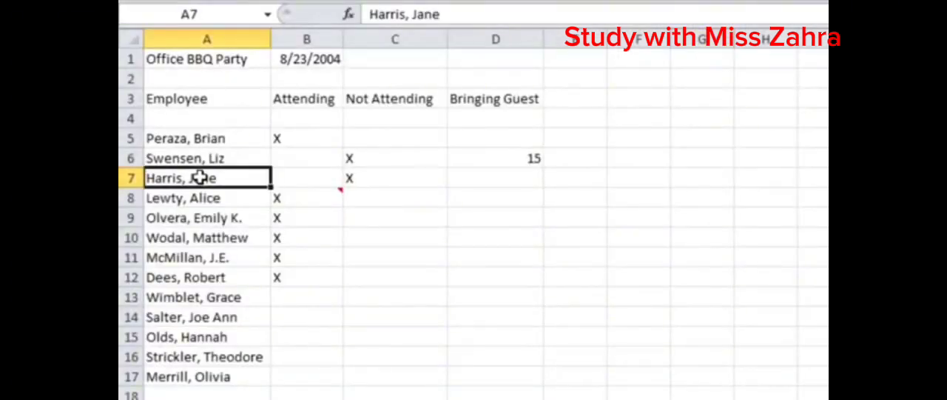
drag(194, 177, 218, 261)
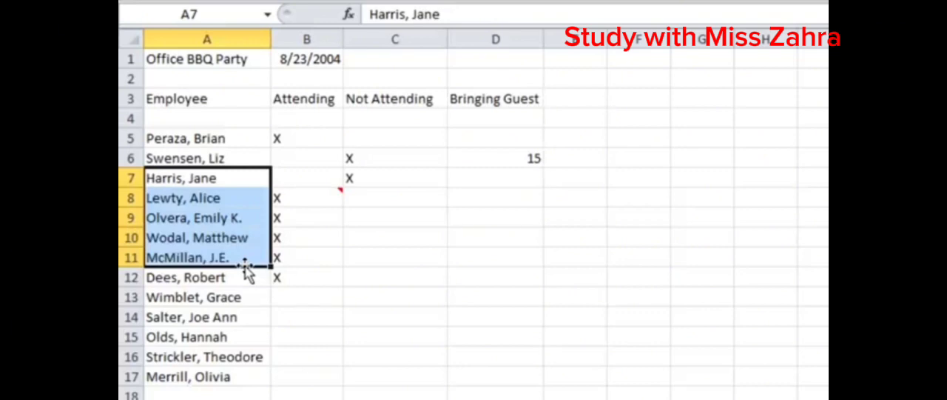
drag(247, 268, 476, 322)
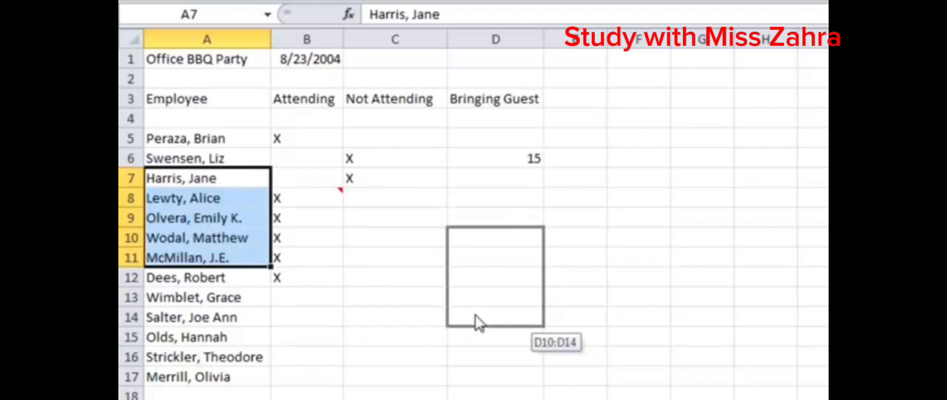
drag(476, 314, 476, 316)
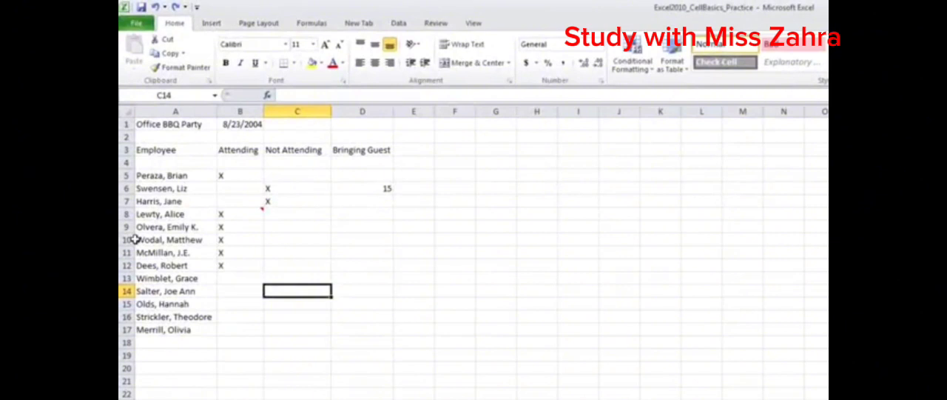
- Select the range A10:B17 and fill its content across through column I with the fill handle
drag(135, 239, 219, 327)
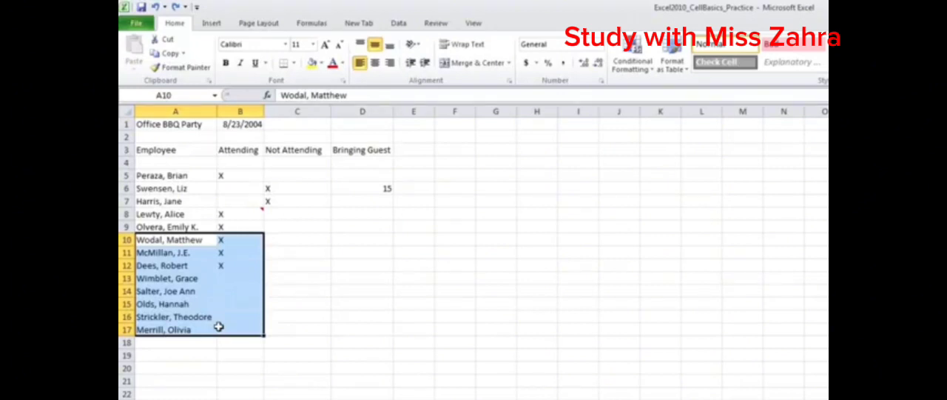
drag(264, 336, 580, 361)
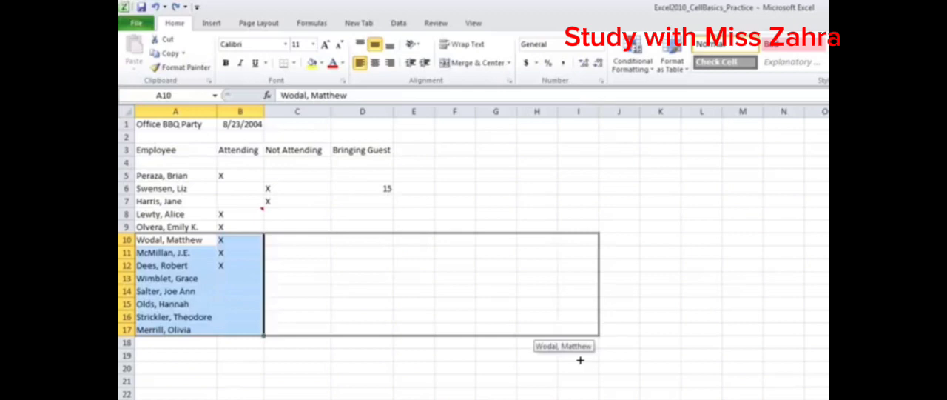
drag(580, 360, 579, 361)
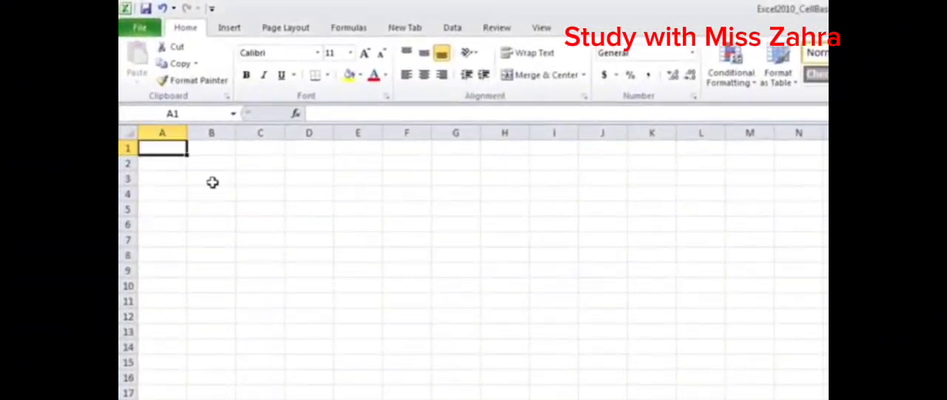
- Select cell B3 in the empty worksheet
click(219, 180)
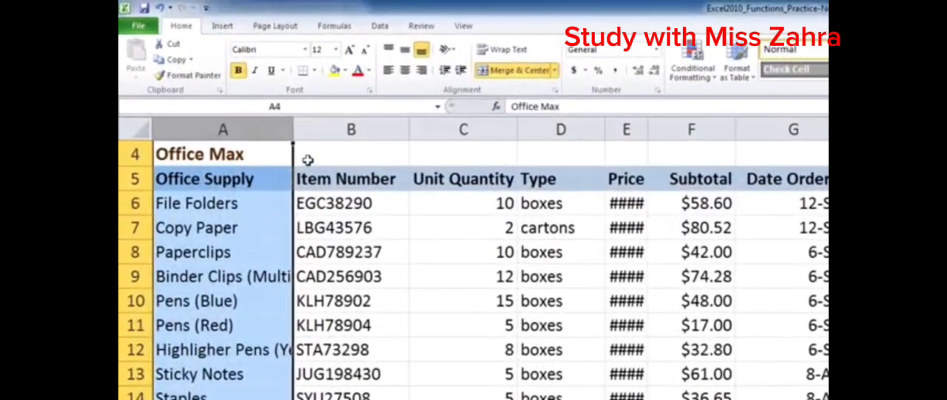
- Widen columns A and B of the Office Max table so the long supply names fit, and select cell B7
click(301, 156)
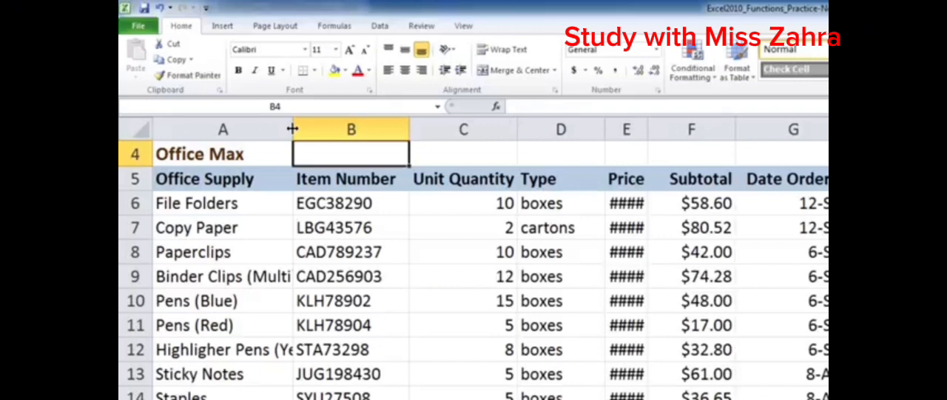
drag(292, 129, 360, 131)
click(360, 131)
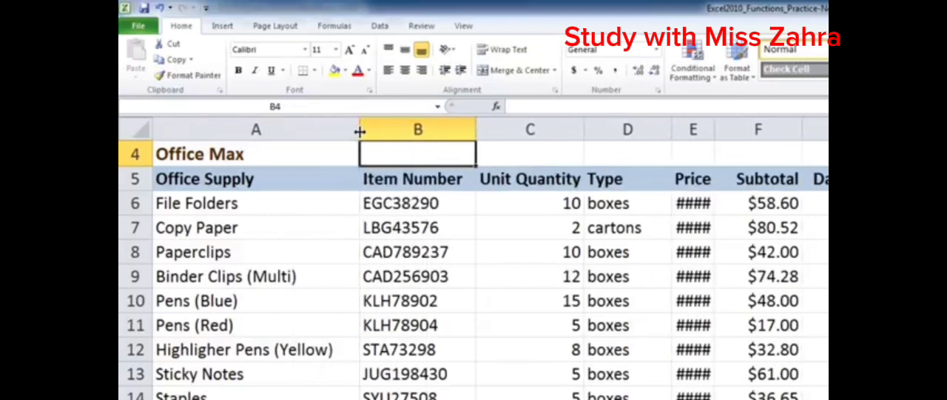
drag(474, 127, 501, 127)
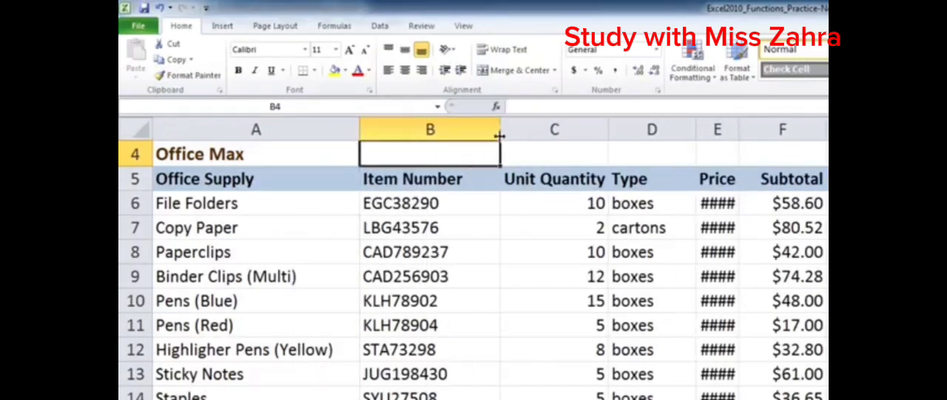
click(488, 214)
click(490, 219)
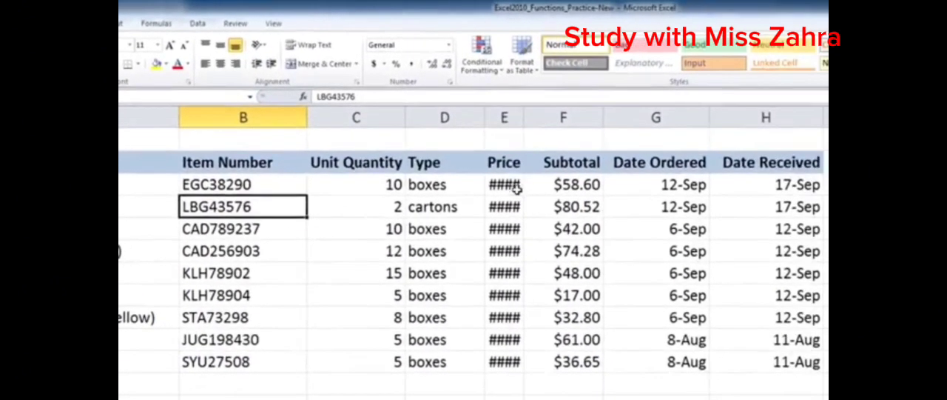
- Select the price cells E6:E14 and widen column E until the Unit Price heading and values fit
click(510, 189)
drag(511, 189, 516, 353)
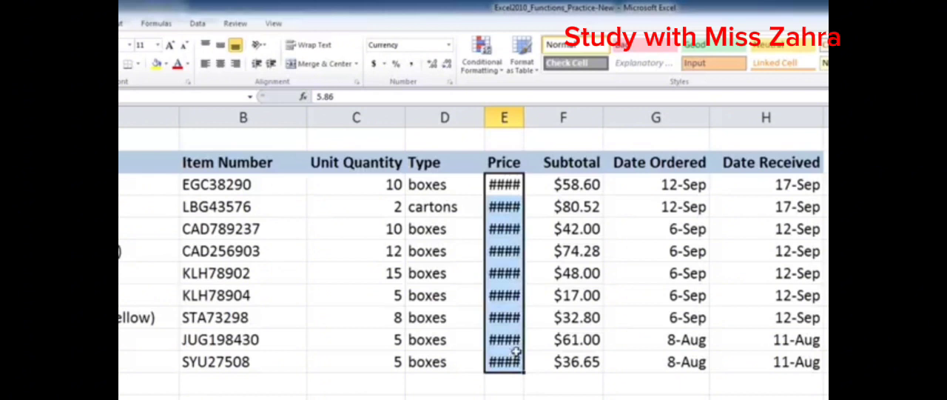
click(534, 229)
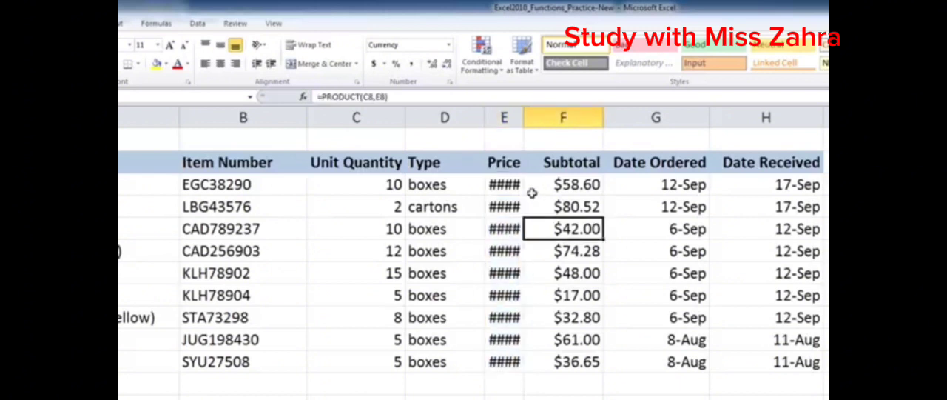
drag(523, 117, 557, 116)
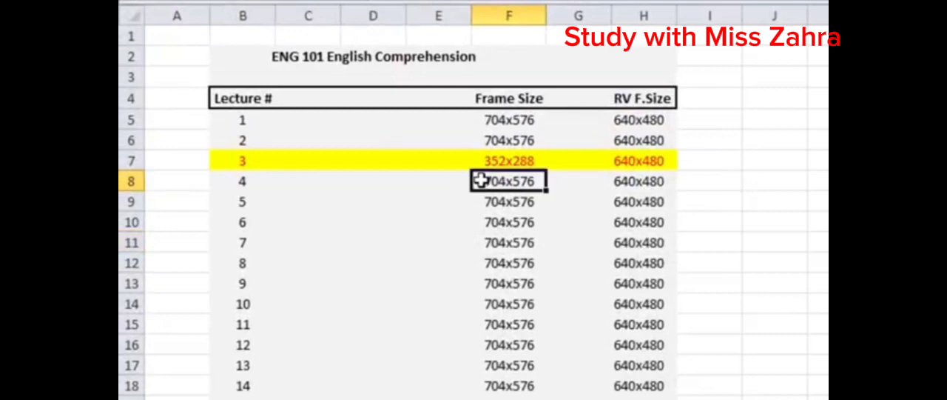
- Select cells F8:F10 in the Frame Size column and set the column width to 12
drag(482, 180, 505, 219)
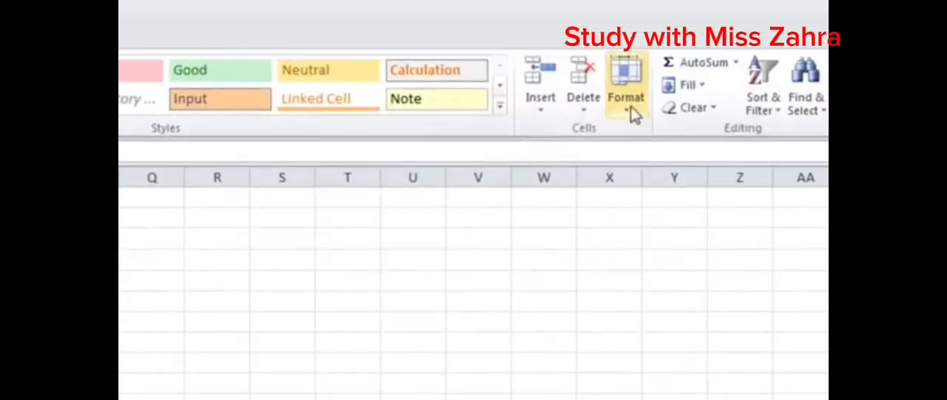
click(627, 104)
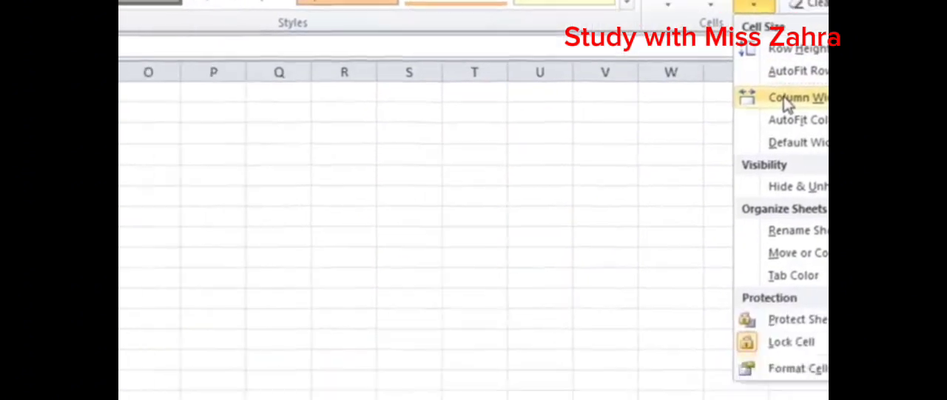
click(660, 203)
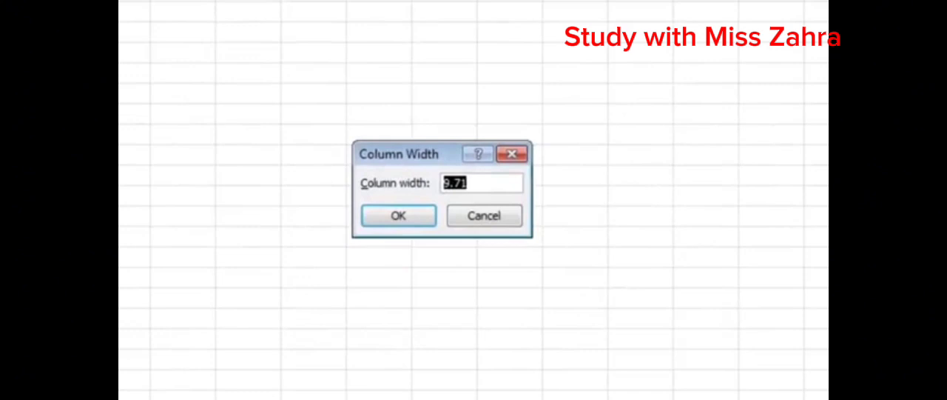
text(1)
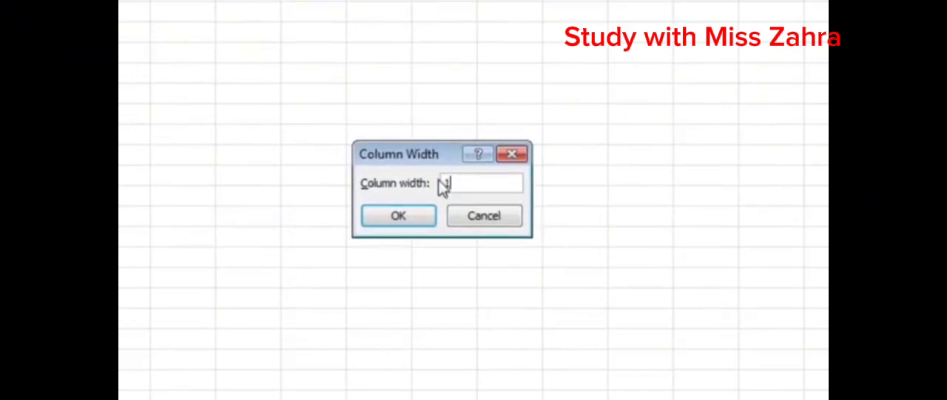
text(2)
click(398, 216)
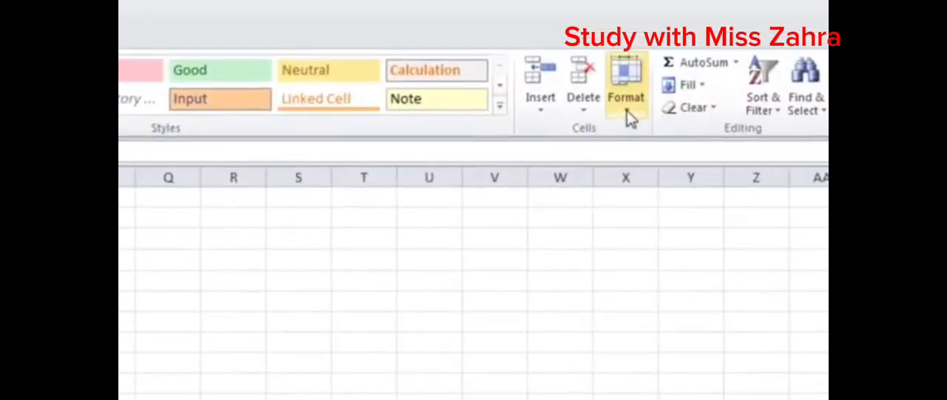
- Apply AutoFit Column Width to the current selection in the lecture table
click(627, 115)
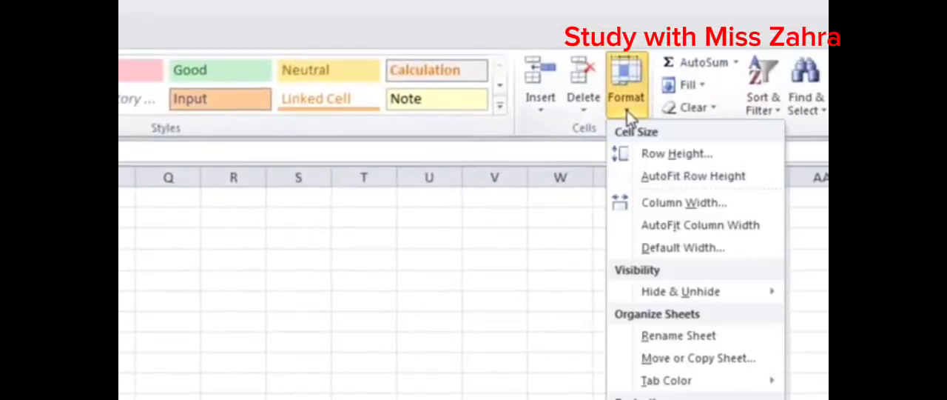
click(680, 228)
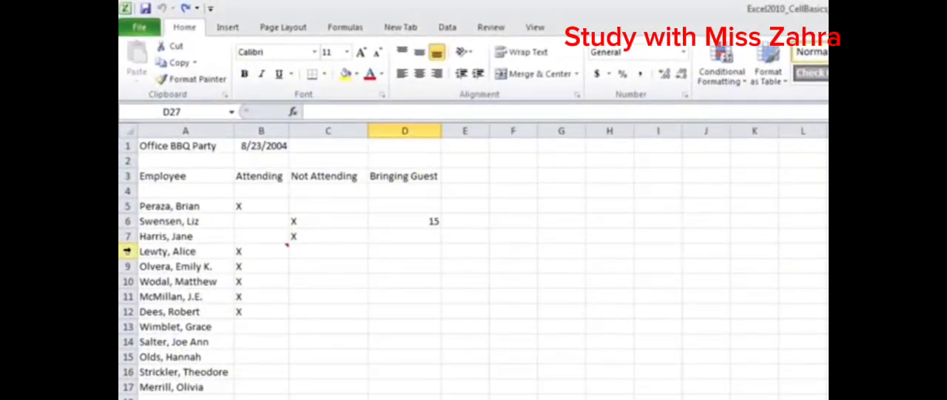
- Insert a blank row above row 8 in the Office BBQ Party list and open its insert options
click(127, 250)
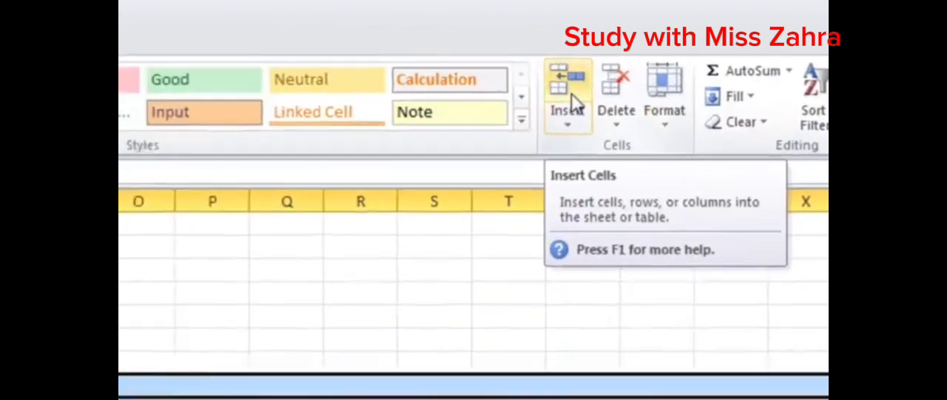
click(444, 101)
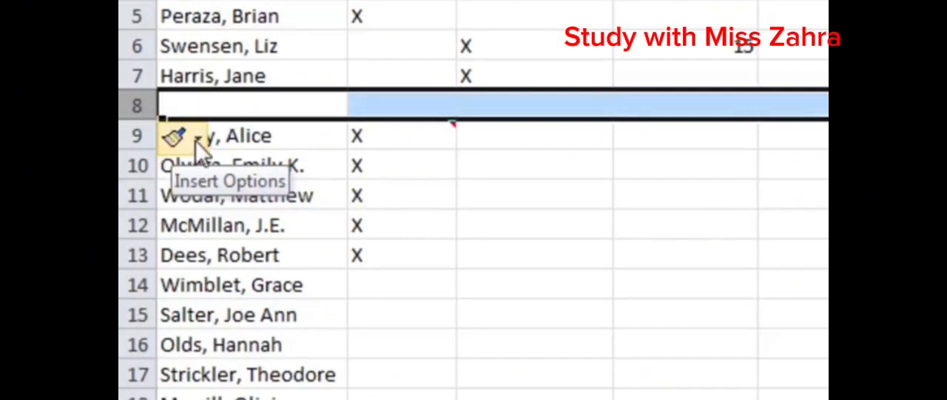
click(200, 141)
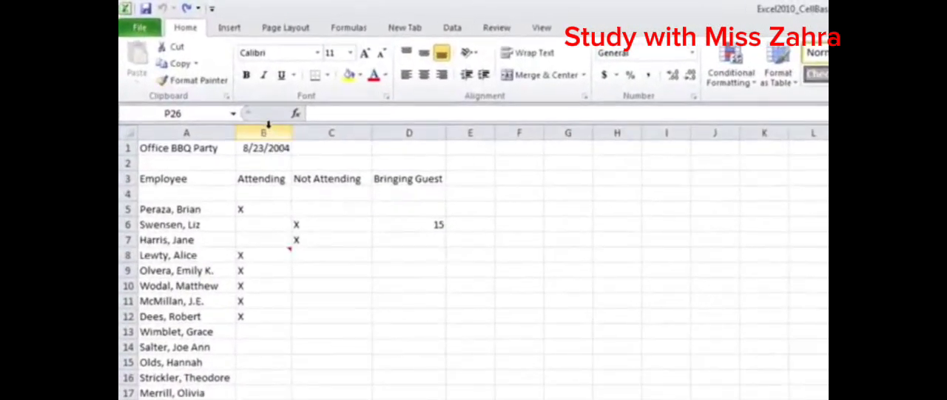
- Insert a blank column before the Attending column and open and close its insert formatting options
click(268, 126)
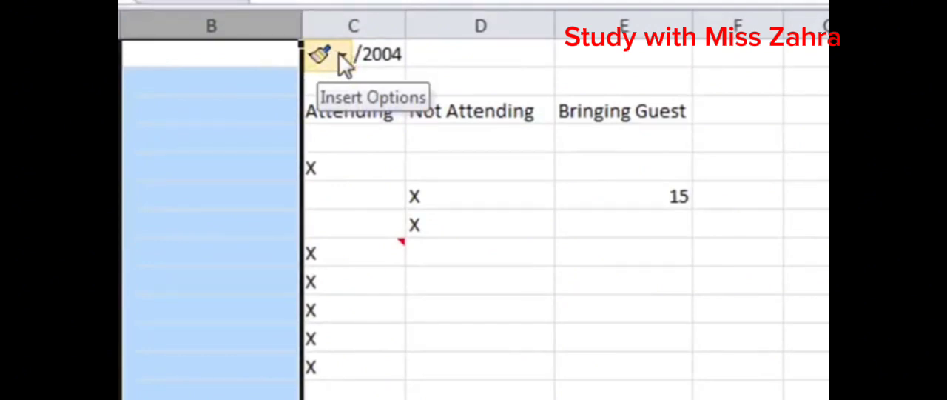
click(344, 59)
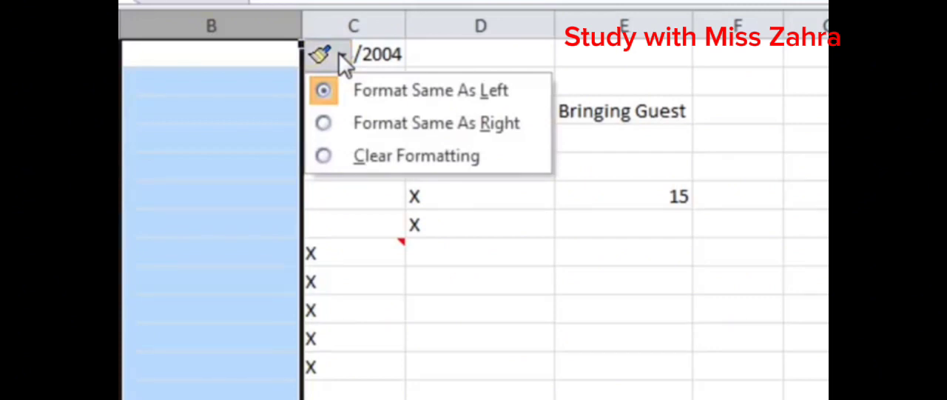
click(344, 59)
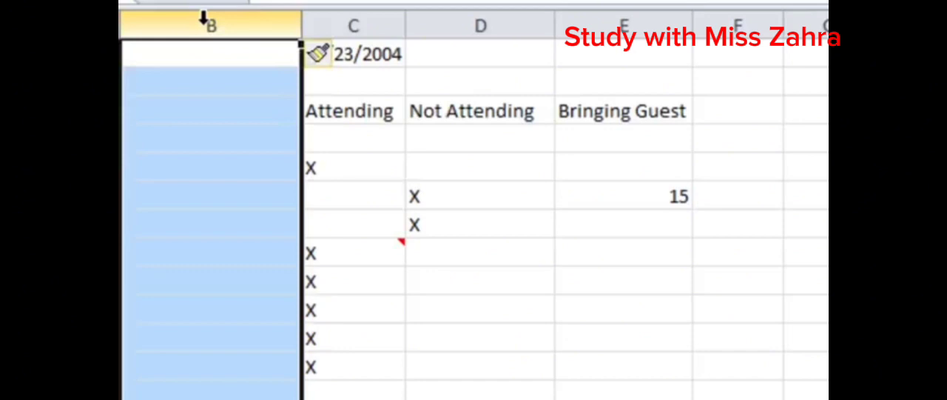
- Delete rows 9 to 11 from the employee list, shifting the rows below them up
drag(128, 285, 129, 312)
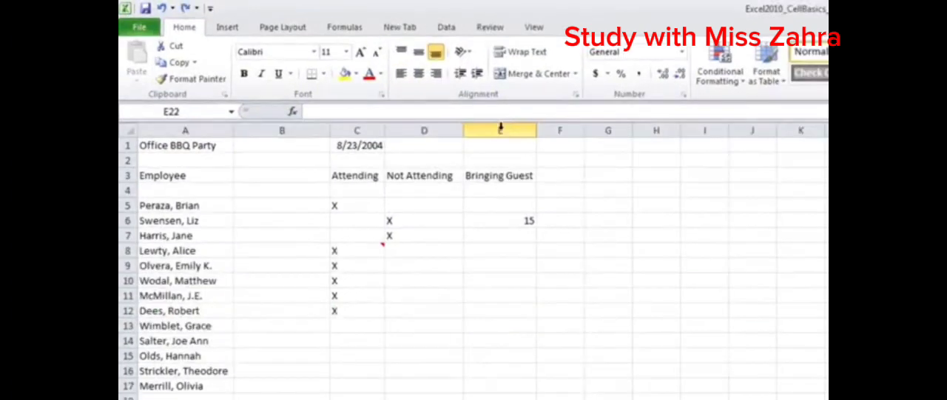
drag(500, 128, 418, 130)
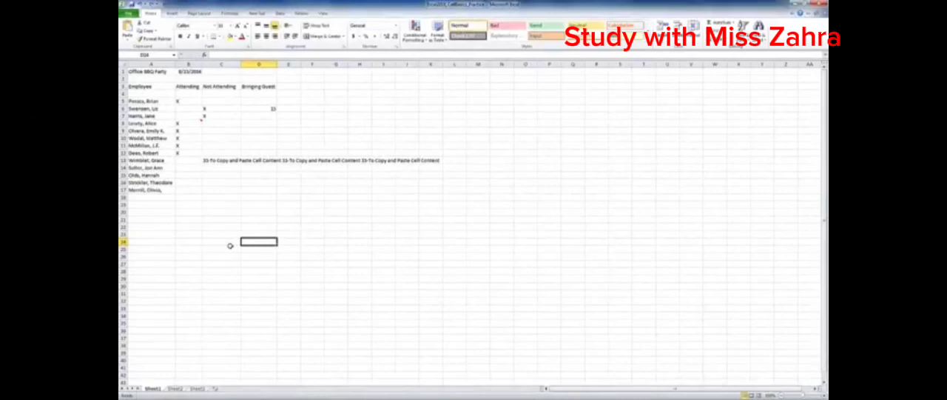
- Wrap the long copy-and-paste text in cell C13 of the Office BBQ Party list
click(222, 161)
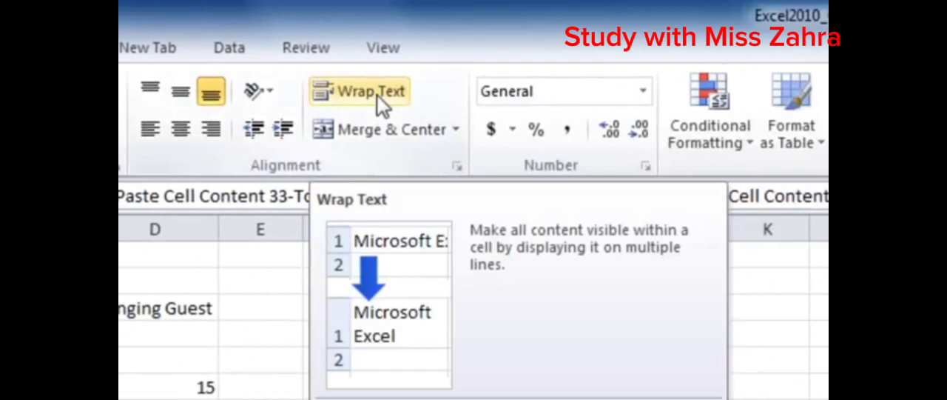
click(379, 101)
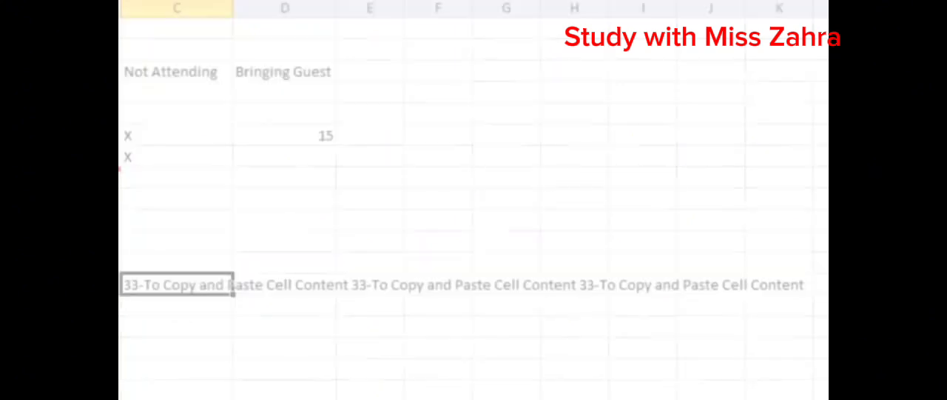
- Merge and center cells A5 to A10 in the Employee column
click(185, 154)
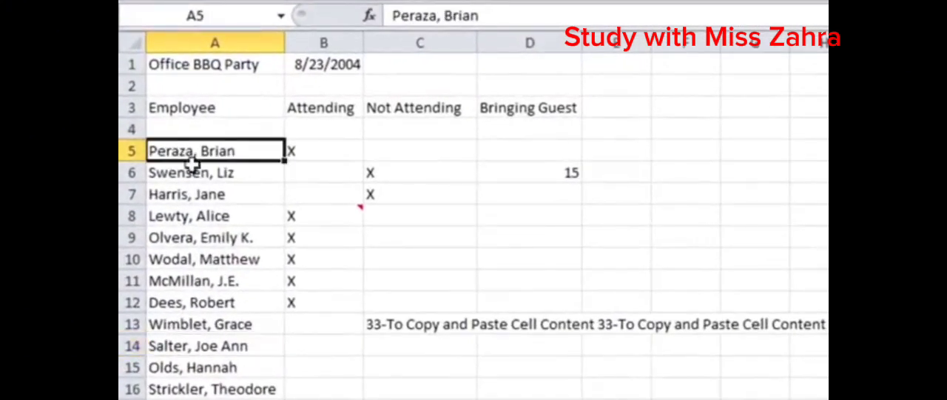
drag(191, 168, 208, 260)
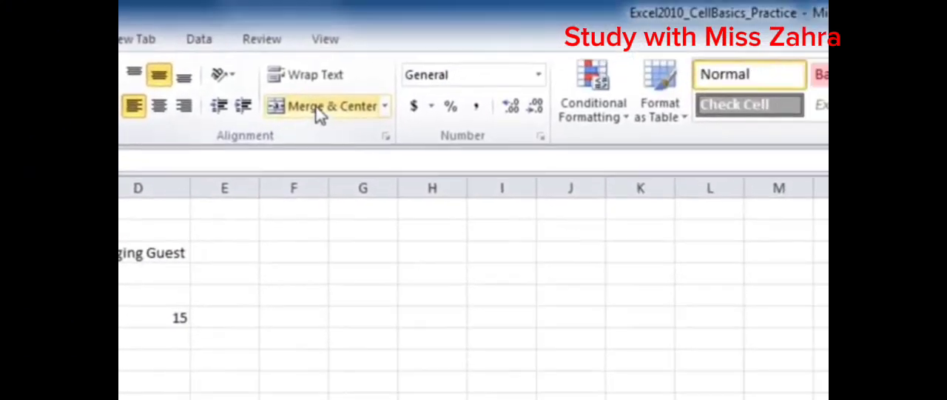
click(325, 115)
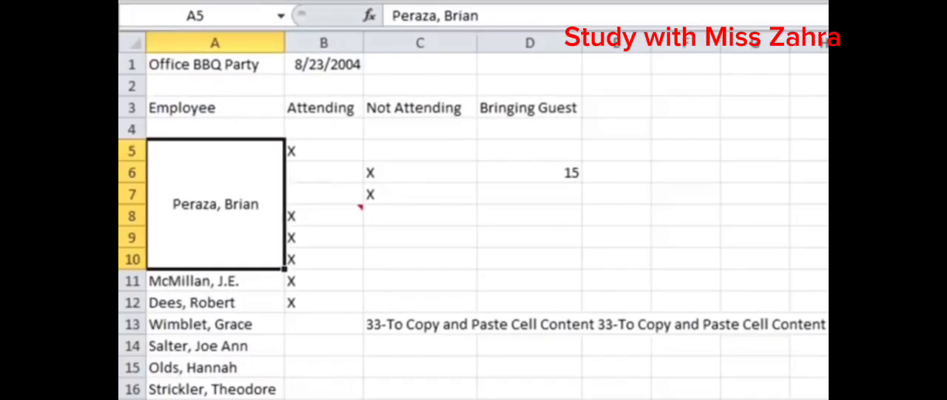
- Undo the merge of the employee name cells and open the list of merge options
key(ctrl+z)
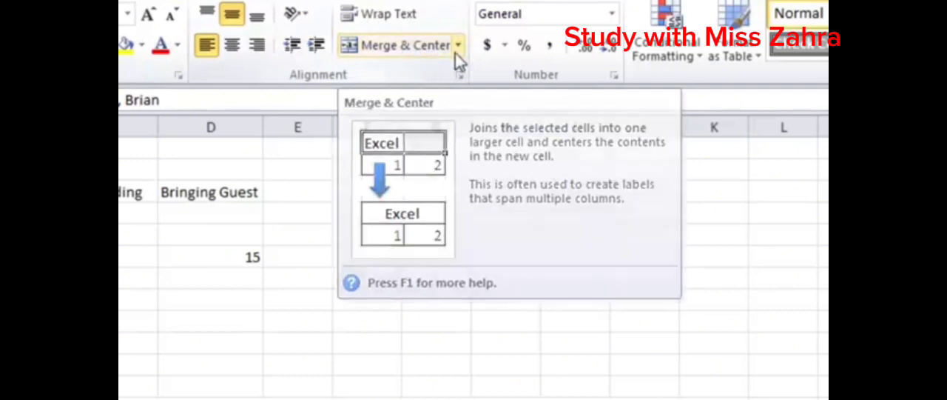
click(462, 52)
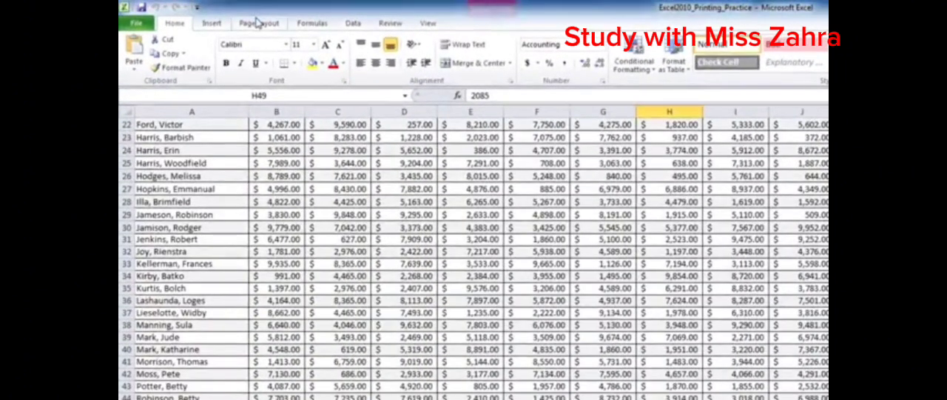
- Show the page layout settings for the Excel2010_Printing_Practice worksheet
click(257, 24)
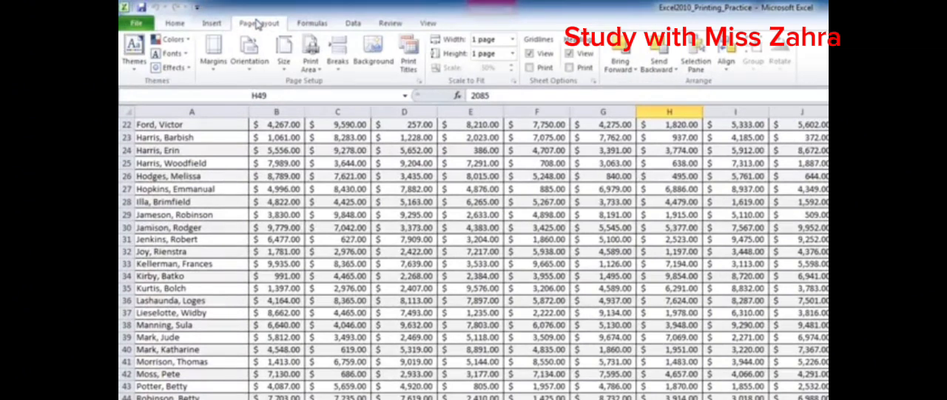